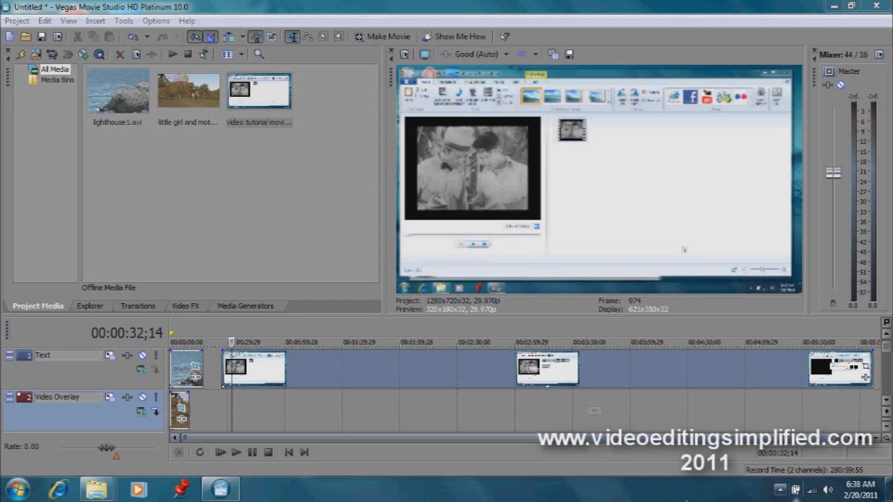
Preview the footage with J/K/L and split the tutorial clip at 00:02:09;03
click(420, 364)
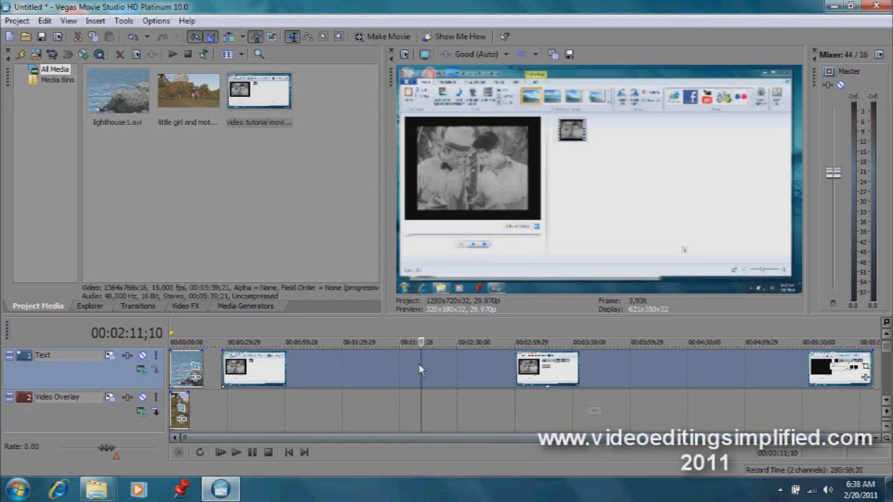
click(552, 369)
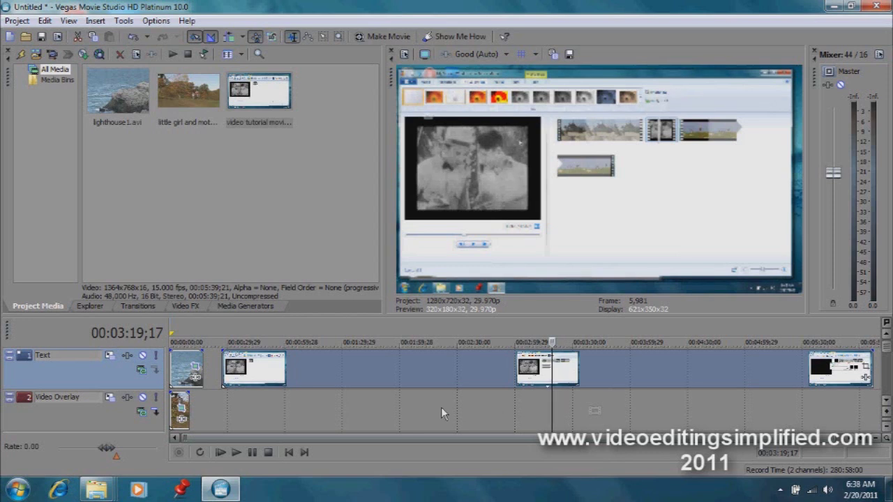
click(499, 374)
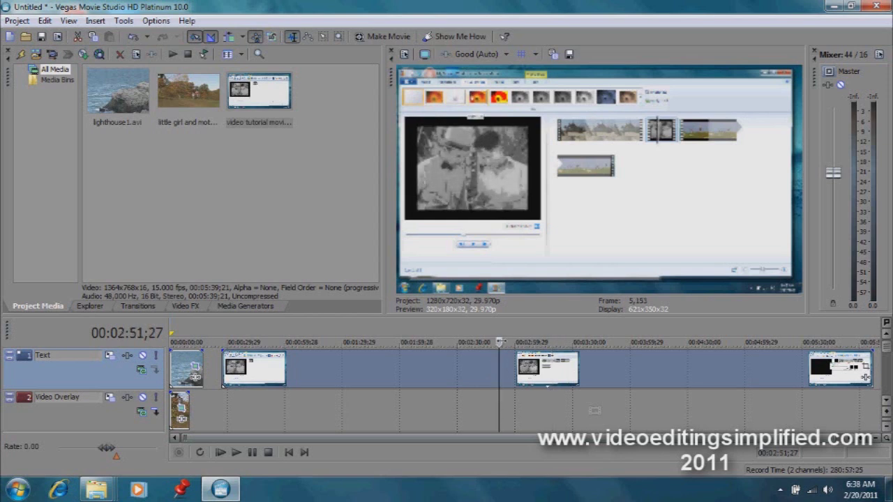
key(j)
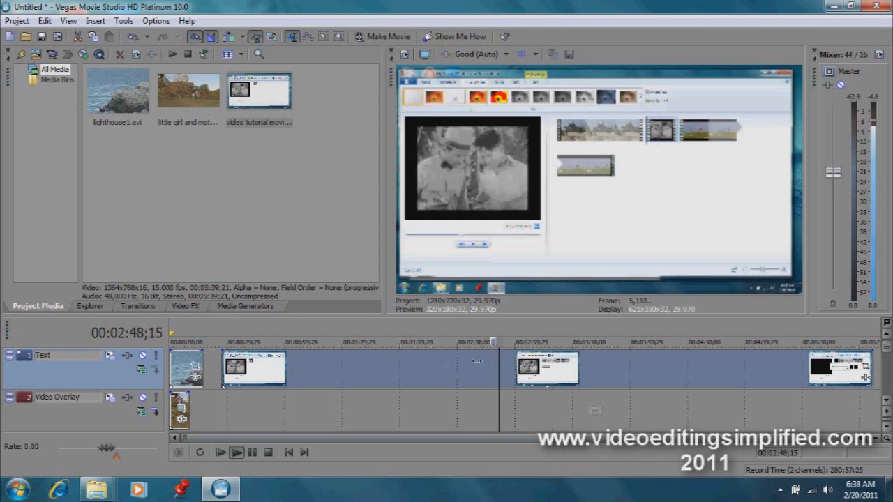
key(k)
click(415, 375)
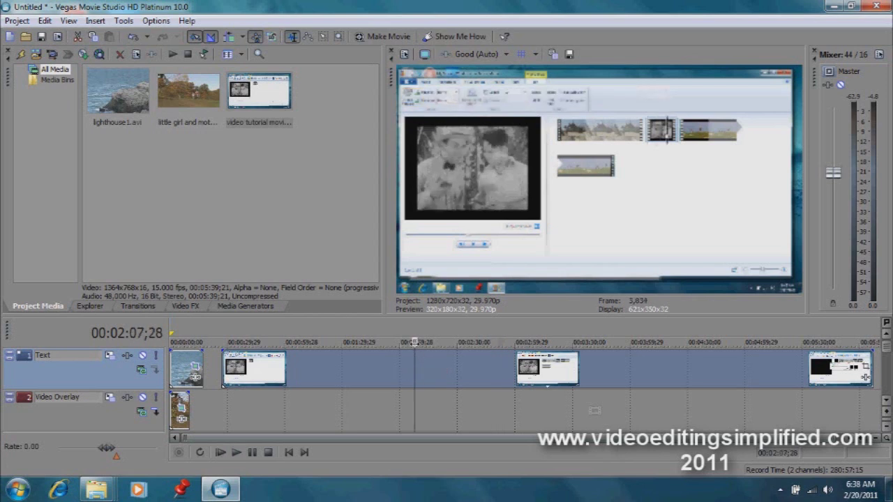
key(l)
key(k)
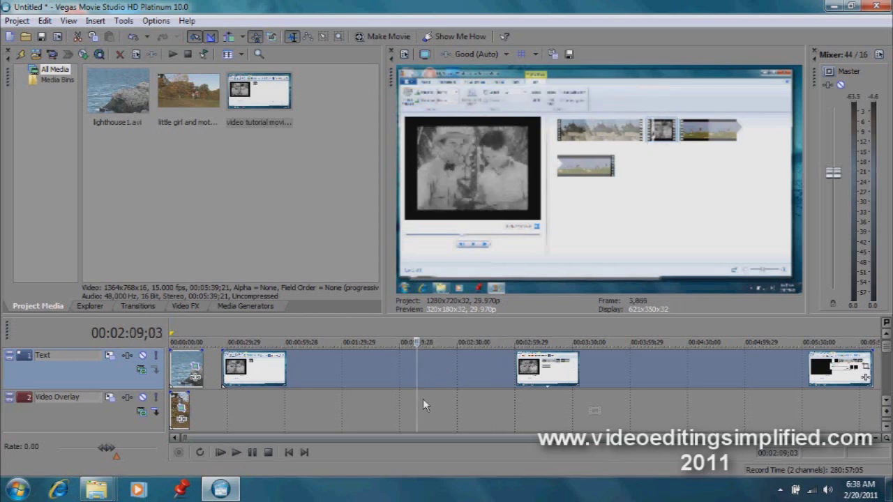
key(s)
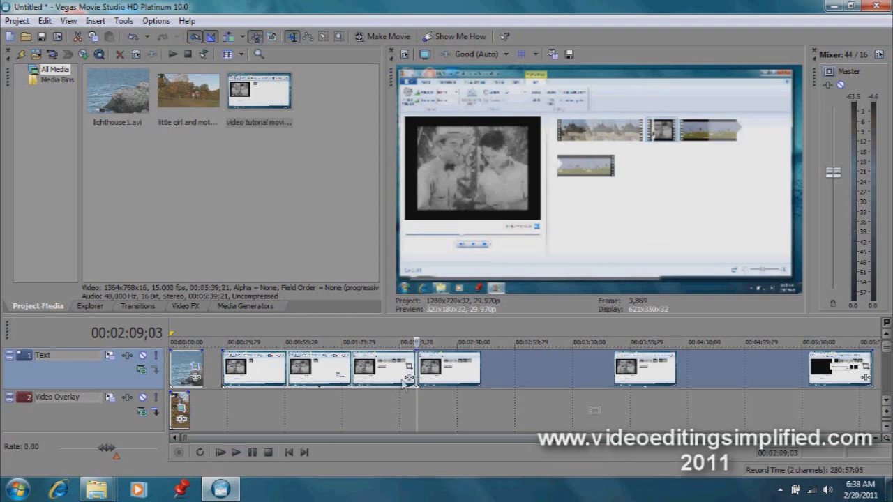
Split the clip again near 00:03:09;00 and deselect the pieces
click(532, 371)
key(ctrl+z)
key(ctrl+z)
key(ctrl+z)
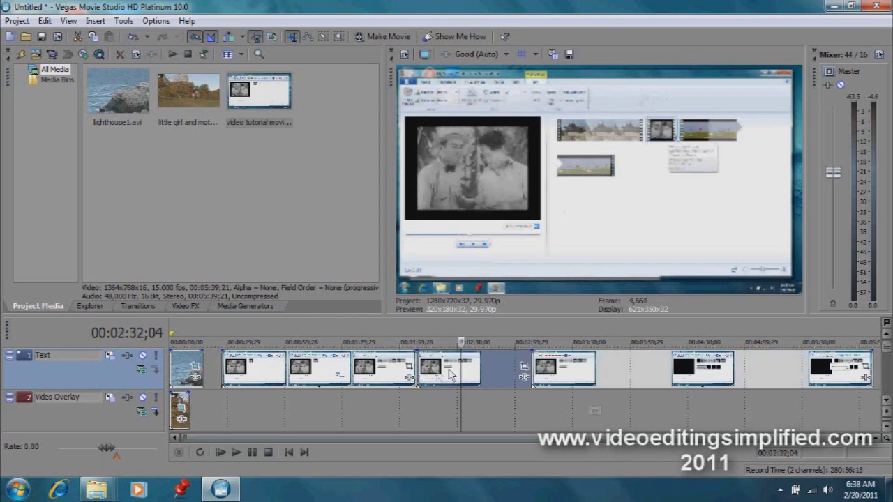
key(ctrl+z)
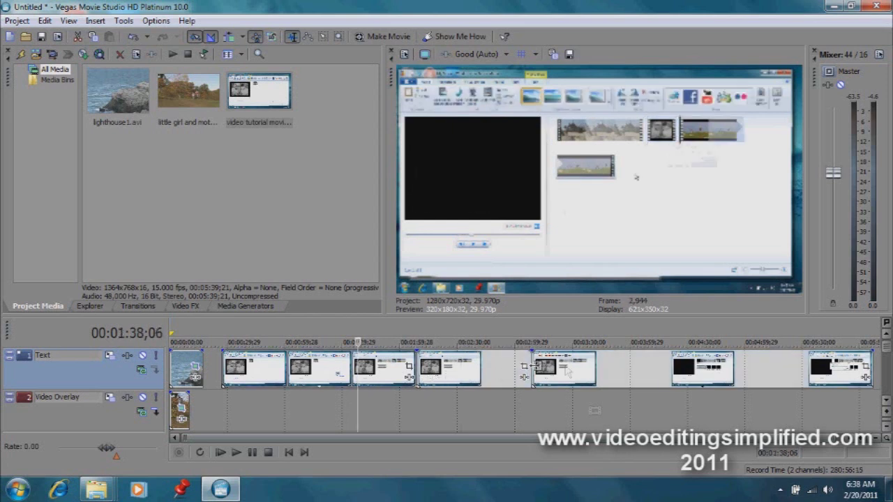
Move three clip pieces down to Video Overlay and slide the remaining Text-track piece left
click(598, 373)
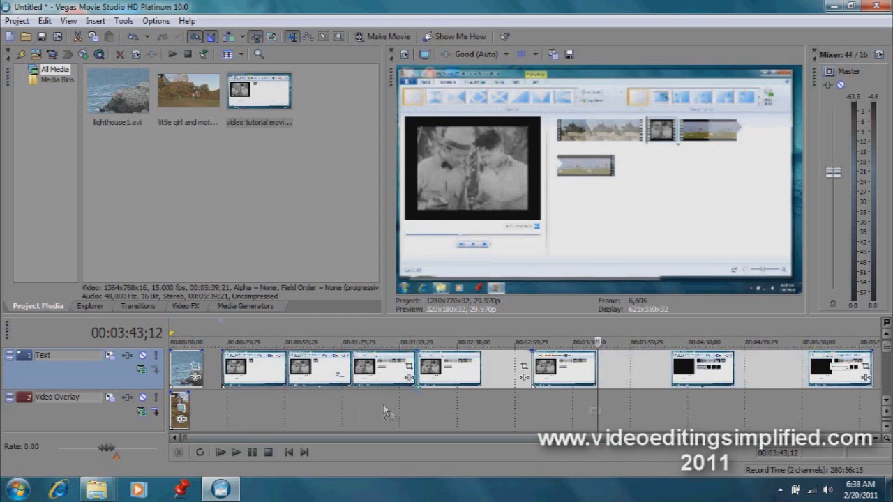
drag(391, 377, 458, 412)
drag(462, 377, 258, 365)
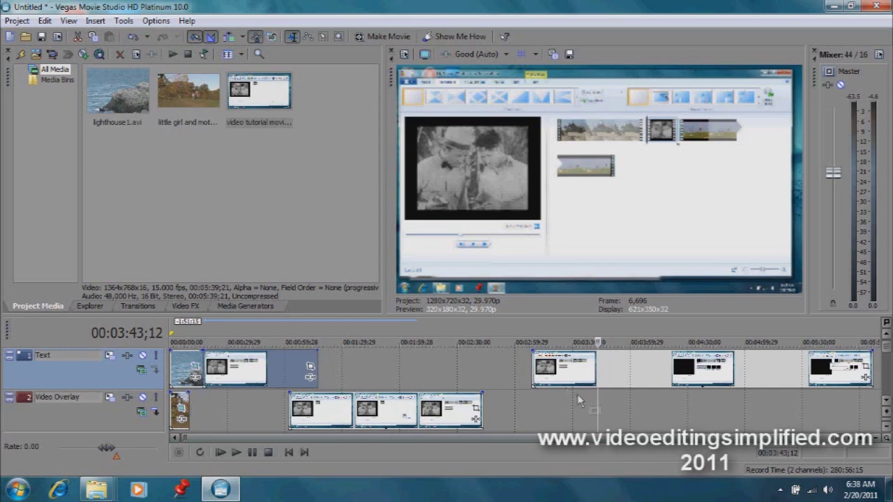
click(45, 21)
Undo the clip moves and the Split Event edits one by one from the Edit menu
click(53, 35)
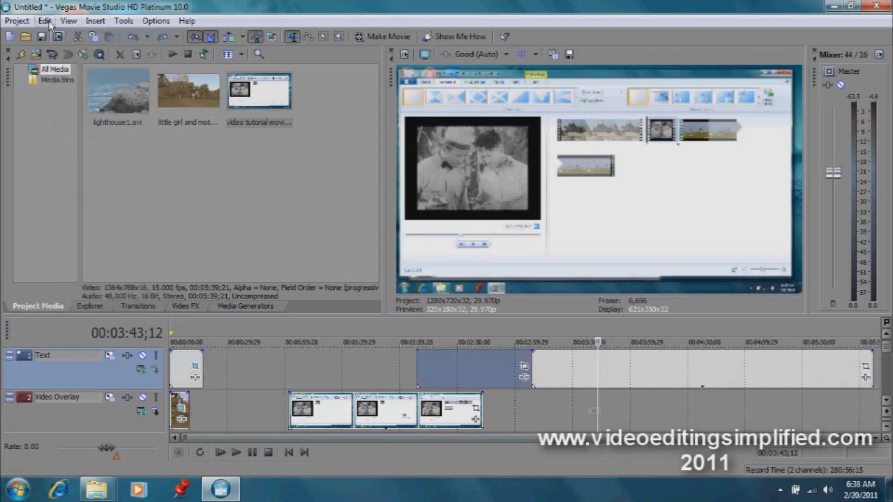
click(44, 21)
click(53, 33)
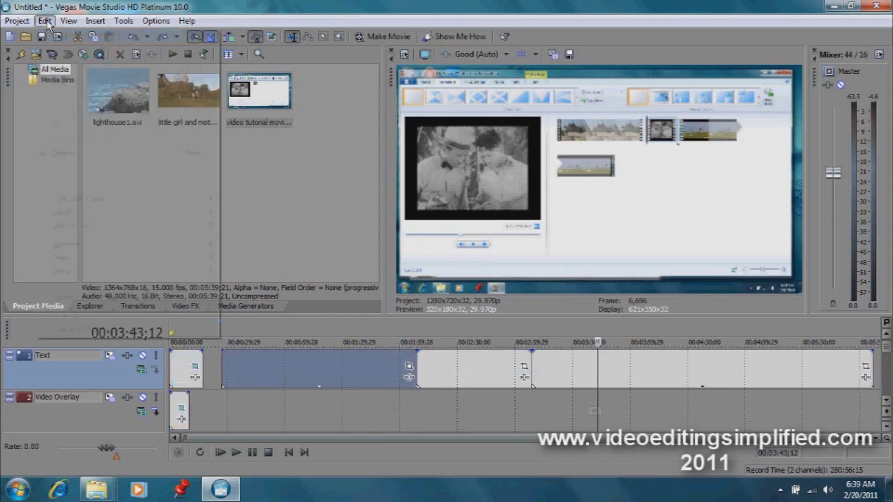
click(44, 21)
click(57, 36)
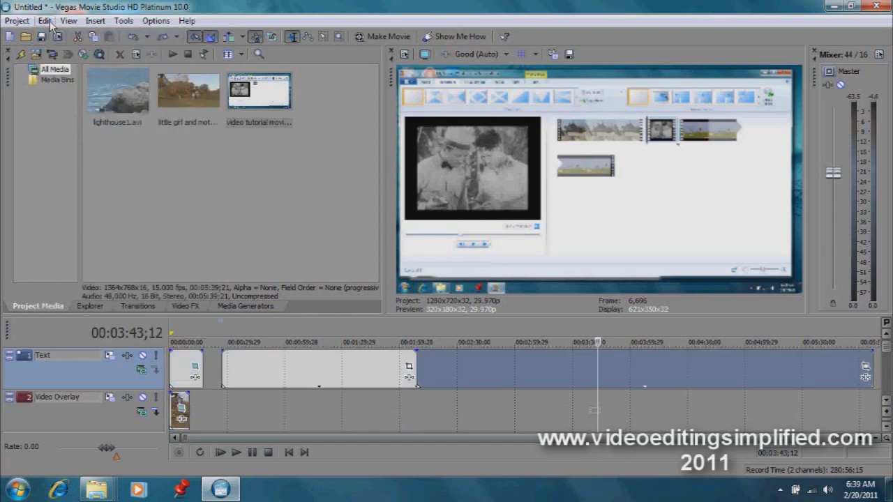
click(44, 21)
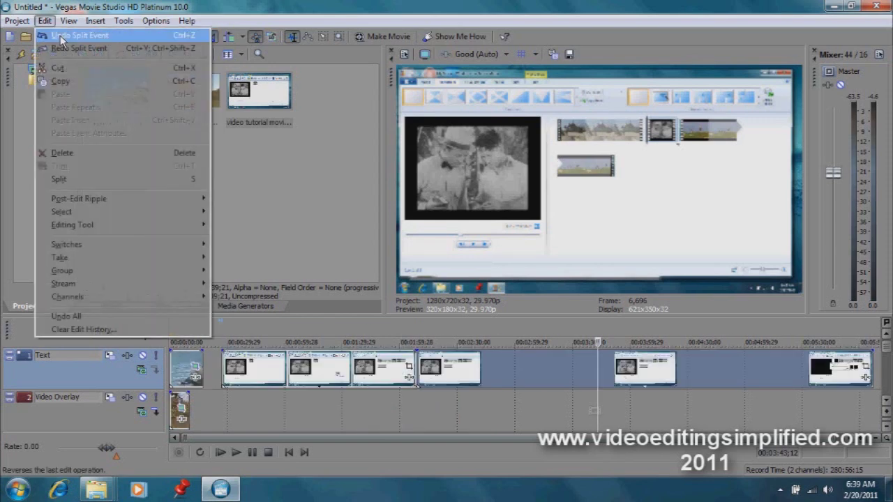
click(59, 35)
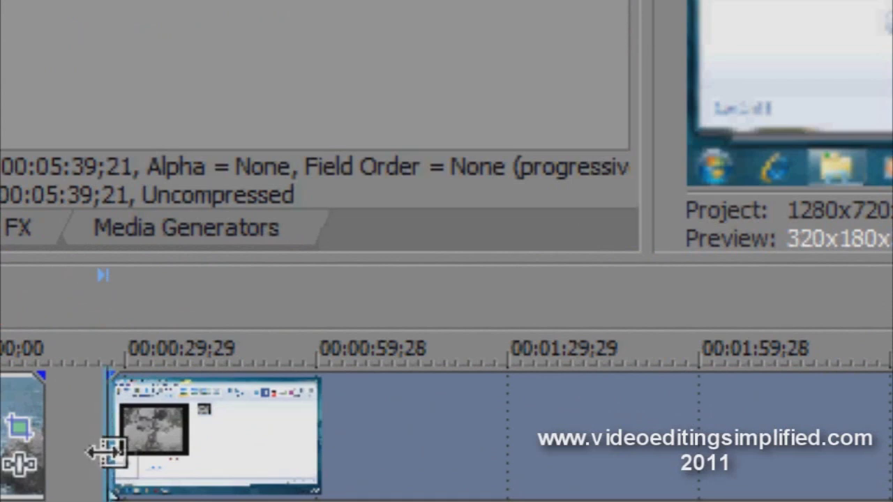
Slide the tutorial clip right along the Text track, then drag its start edge back left
drag(105, 452, 892, 444)
drag(474, 375, 608, 386)
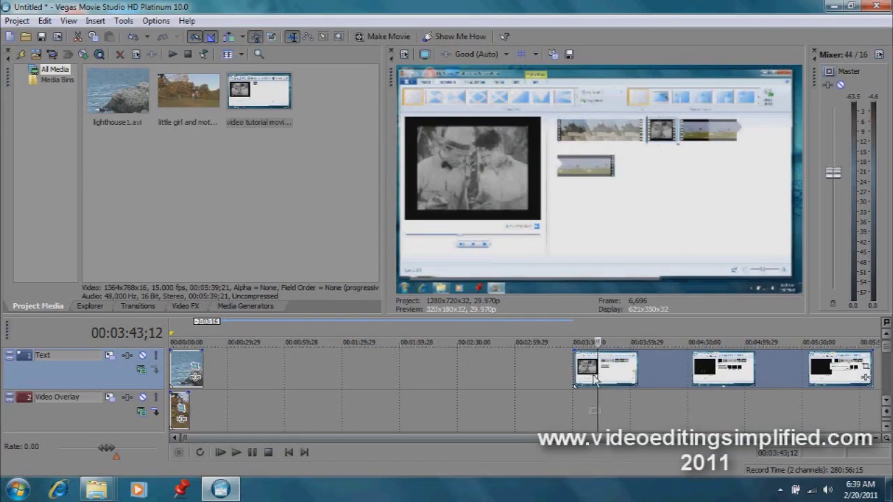
drag(599, 377, 691, 375)
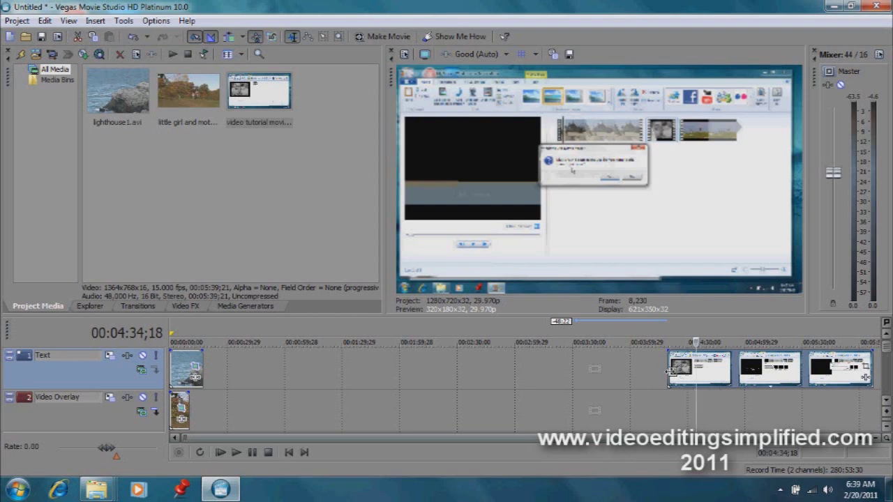
drag(669, 372, 311, 376)
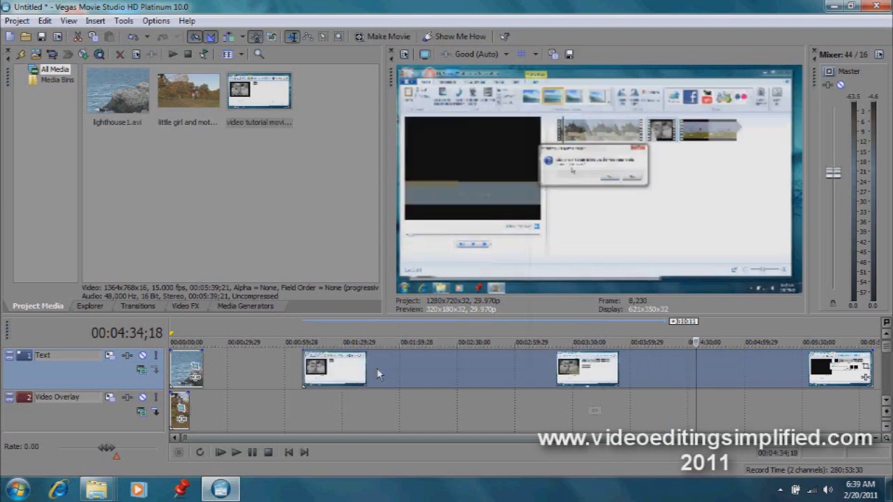
right_click(376, 369)
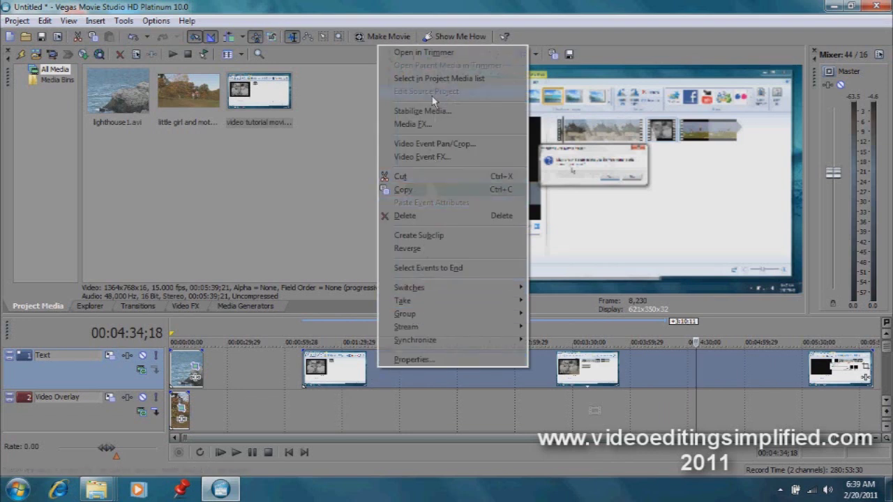
Load the tutorial clip into the Trimmer, preview it, and move its cursor to an earlier point
click(424, 52)
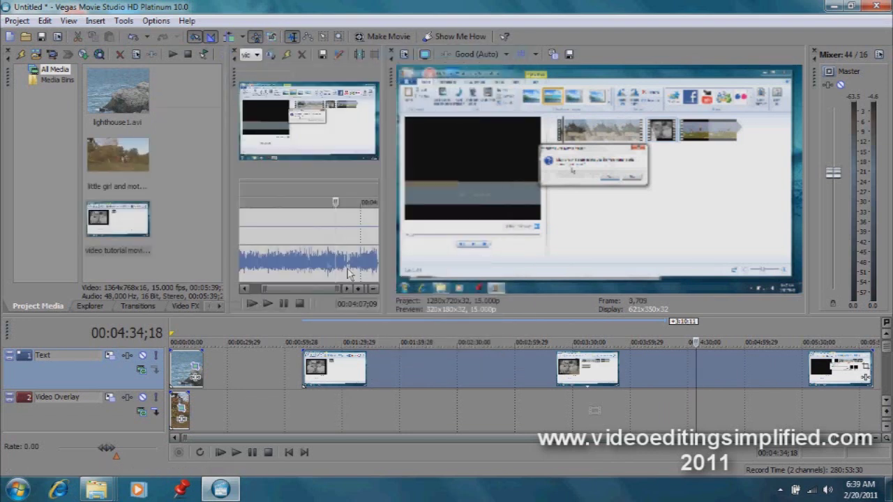
key(space)
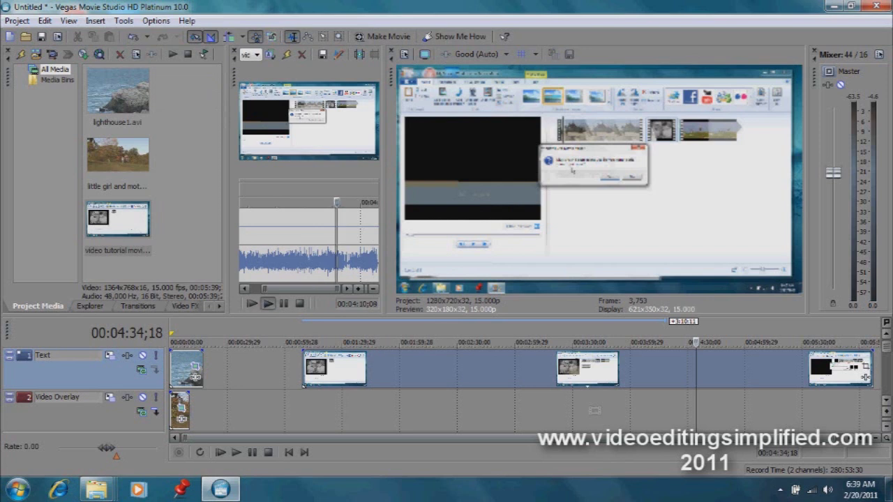
key(space)
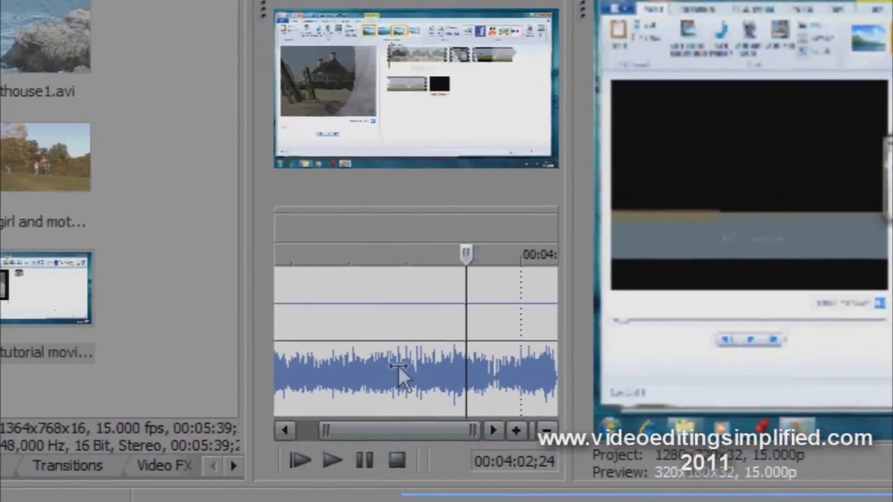
click(378, 351)
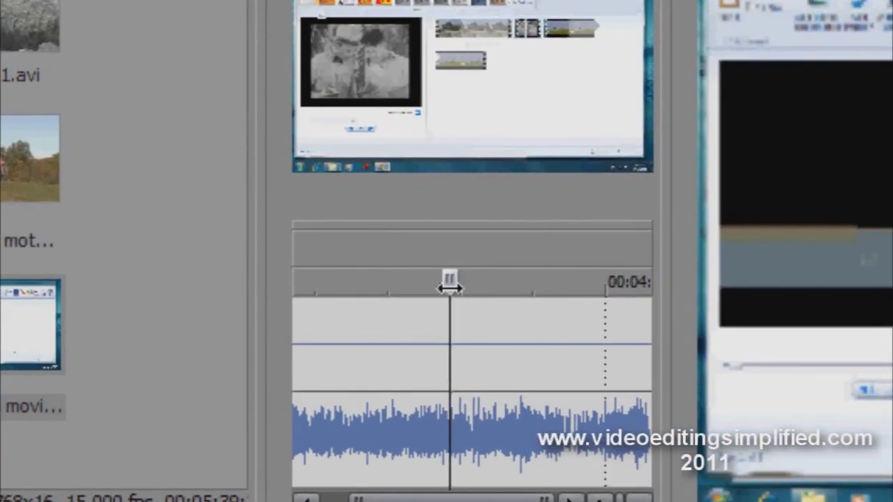
click(449, 281)
Draw a loop region in the Trimmer and snap its start to the cursor at 00:02:28;21
drag(450, 281, 454, 281)
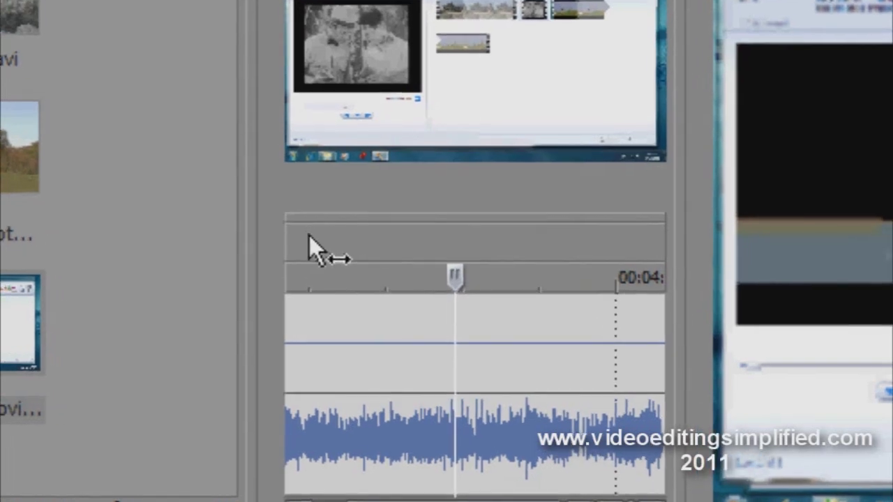
mouse_move(315, 243)
mouse_down()
mouse_move(355, 259)
mouse_move(473, 261)
mouse_up()
drag(497, 213, 566, 208)
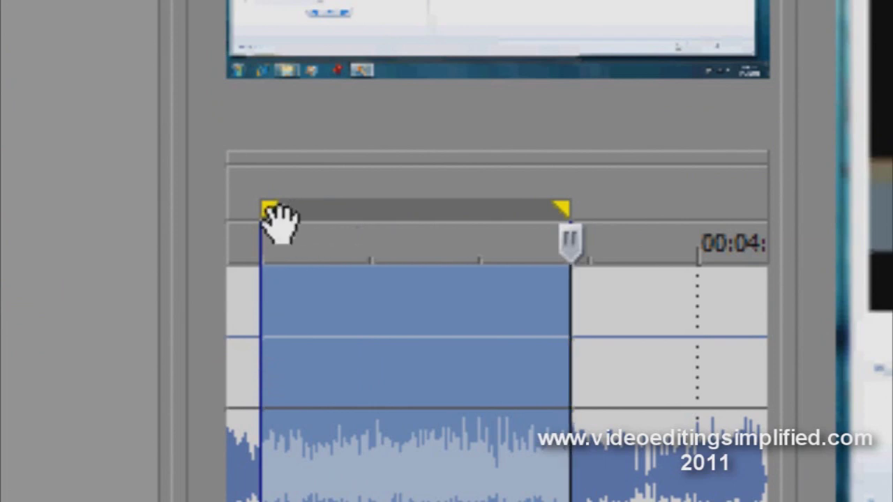
drag(267, 216, 421, 244)
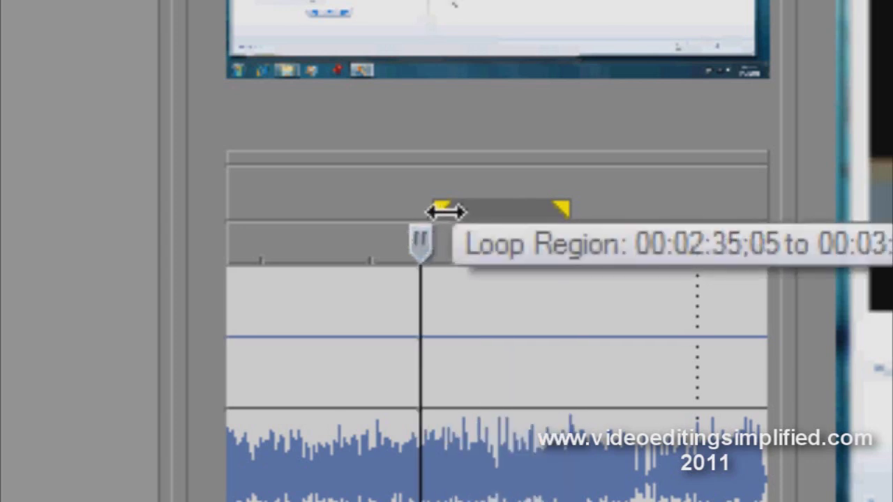
drag(445, 212, 438, 217)
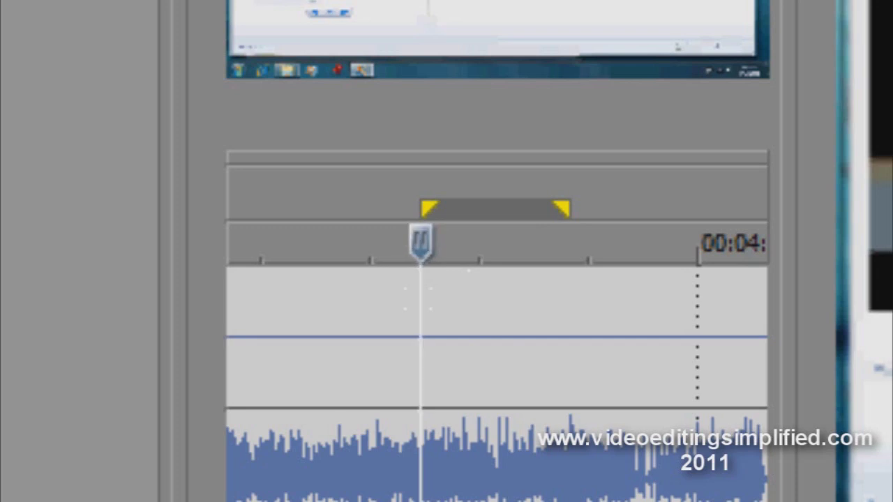
Move the Trimmer cursor later and snap the region's end to it at 00:03:28;19
drag(423, 279, 426, 279)
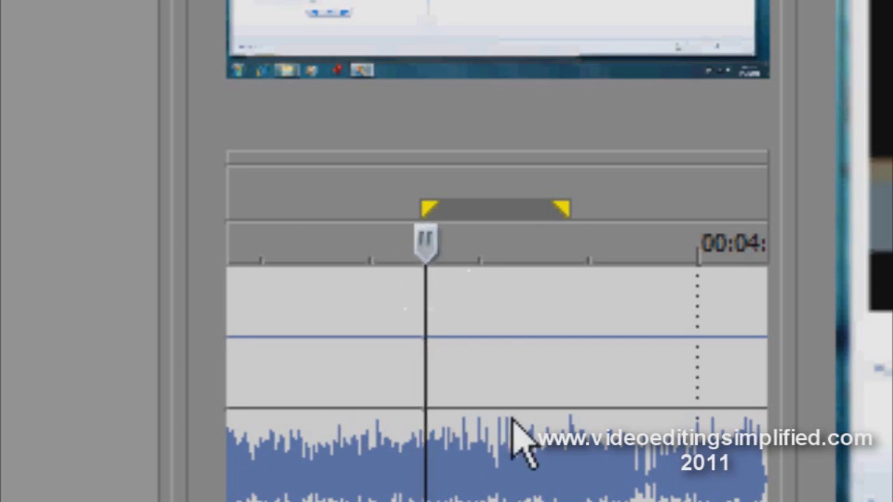
click(514, 383)
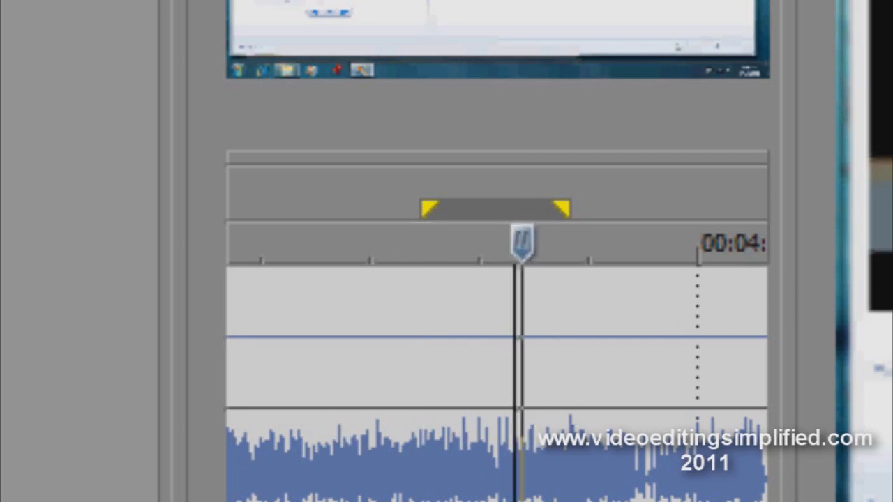
drag(522, 241, 528, 242)
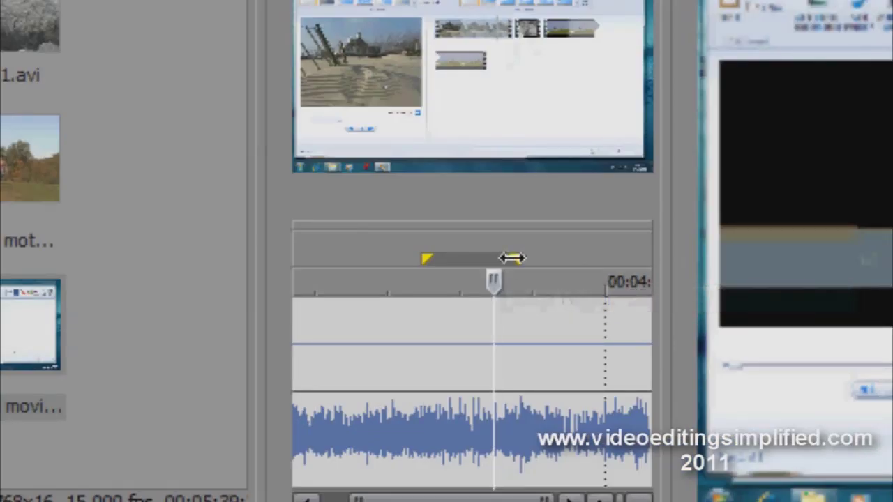
drag(512, 258, 498, 266)
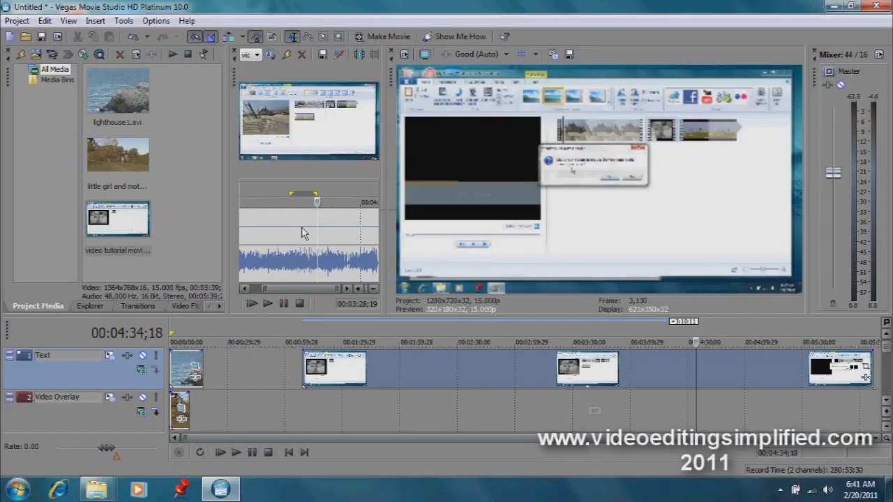
right_click(304, 233)
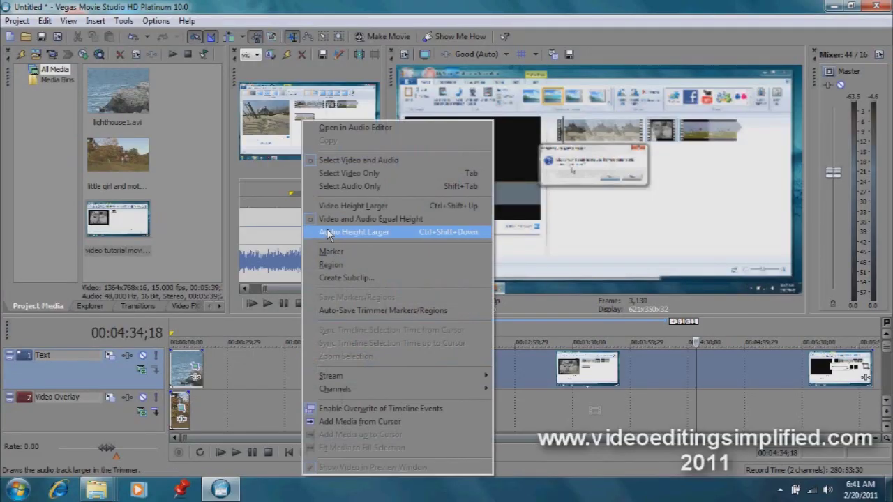
Create a subclip from the marked range with its default name and drag it onto the Text track
click(351, 279)
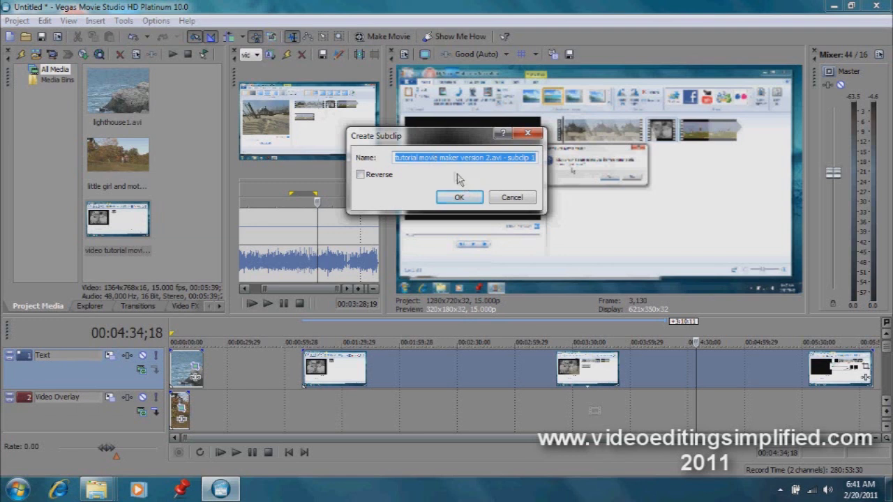
click(452, 196)
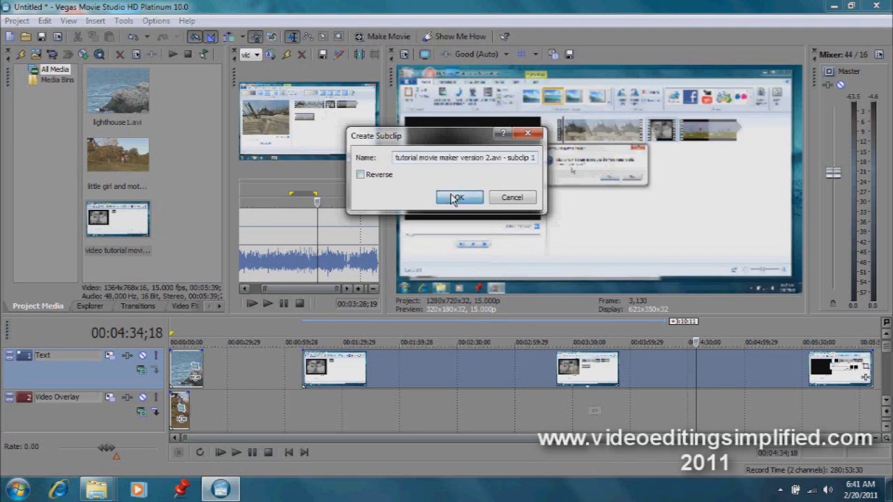
scroll(174, 253, down, 2)
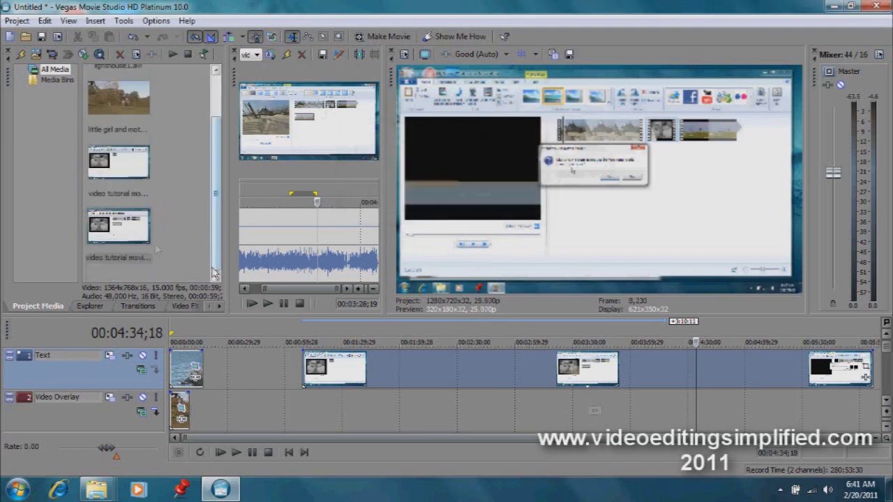
click(132, 229)
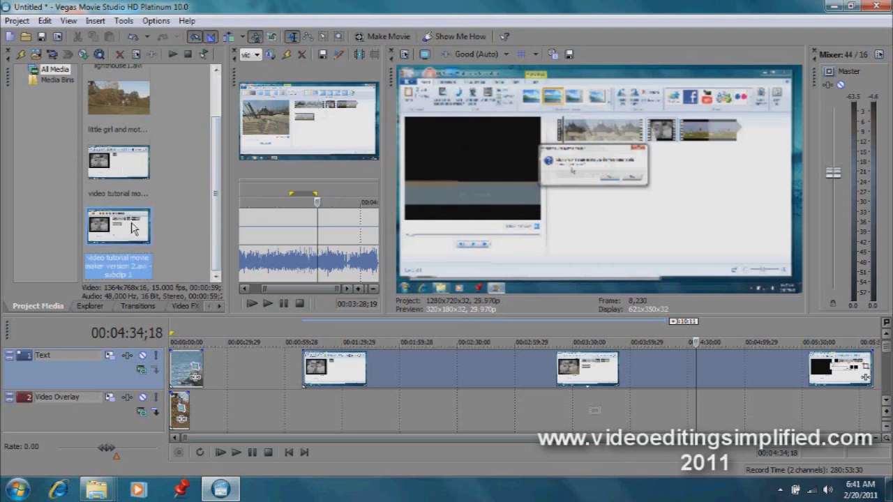
drag(134, 229, 230, 374)
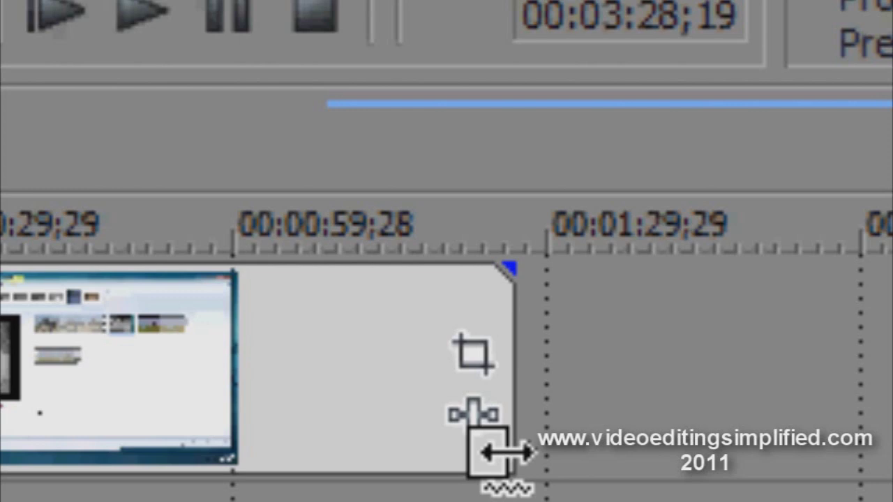
Trim the subclip's end back by 22;25 and play it to preview the result
drag(488, 459, 248, 478)
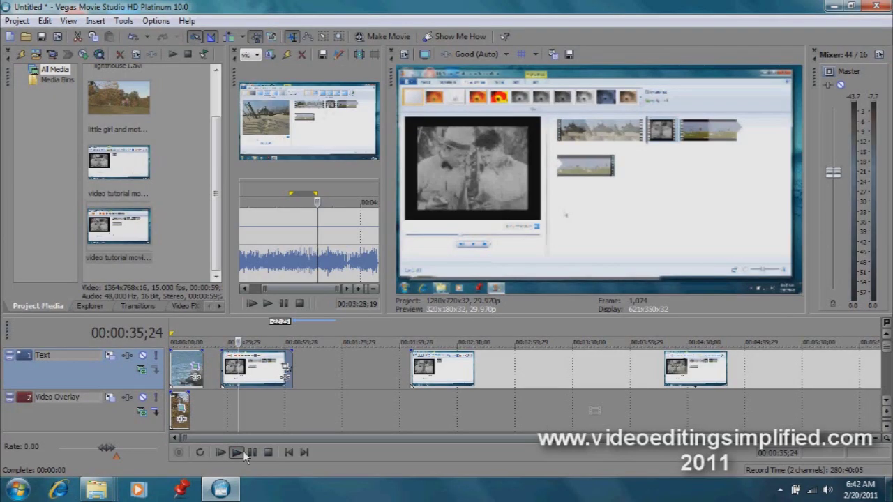
click(243, 451)
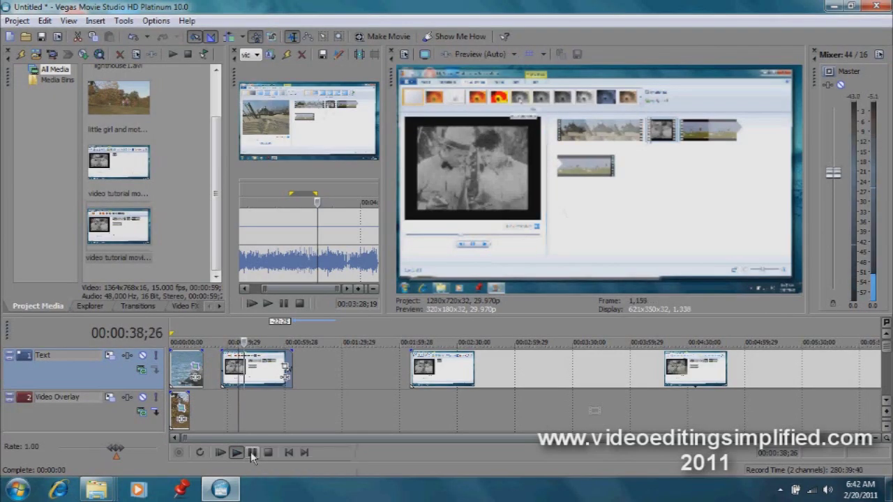
key(Return)
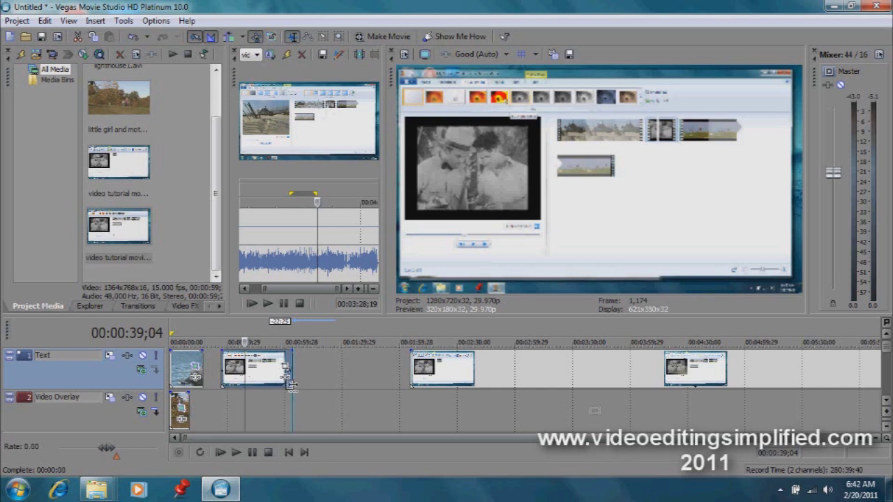
Ctrl-drag the subclip's end to the next clip to slow it down, then play the stretched part
drag(292, 386, 403, 395)
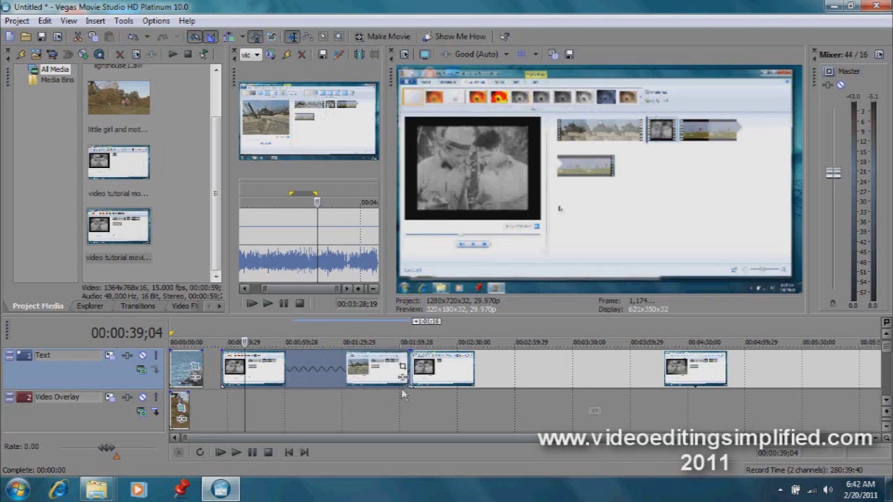
click(311, 380)
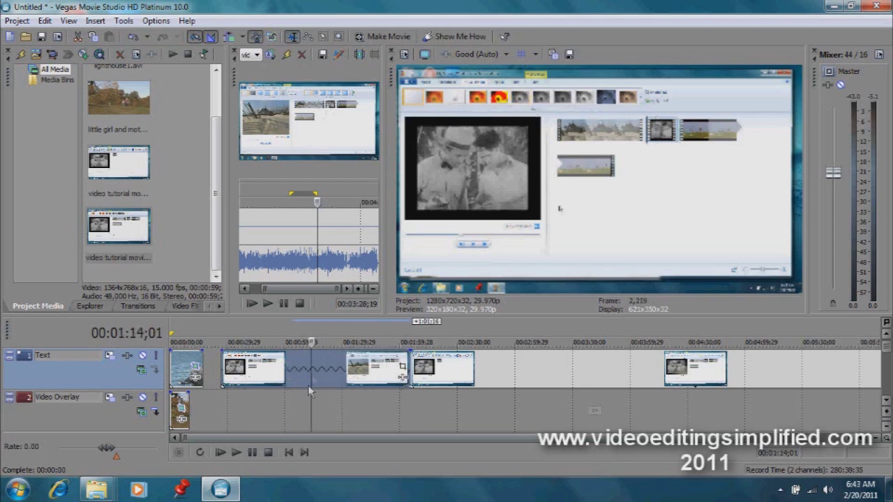
click(237, 453)
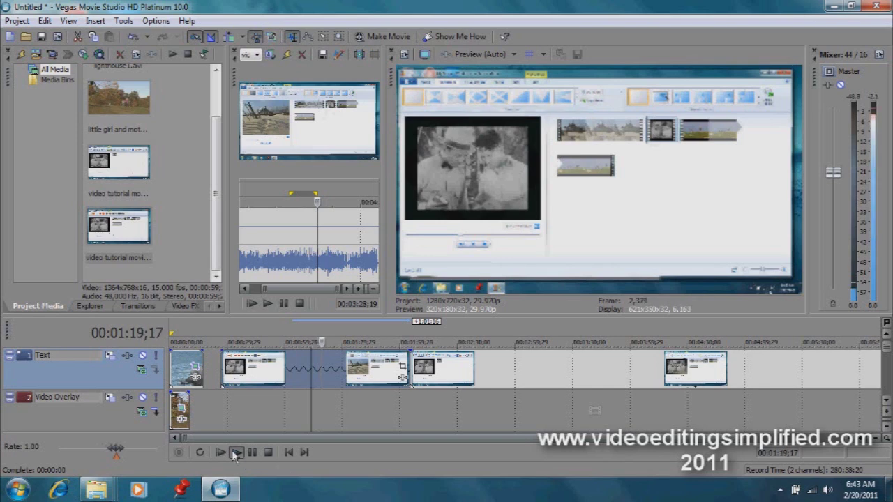
click(252, 452)
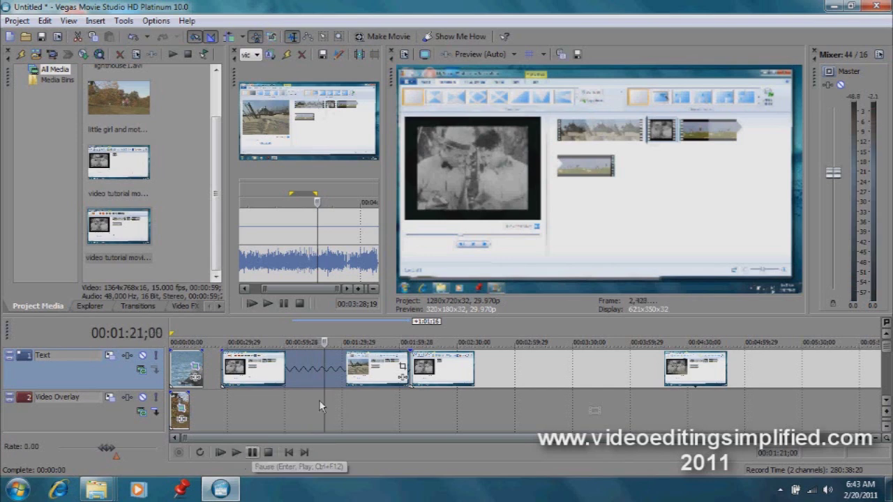